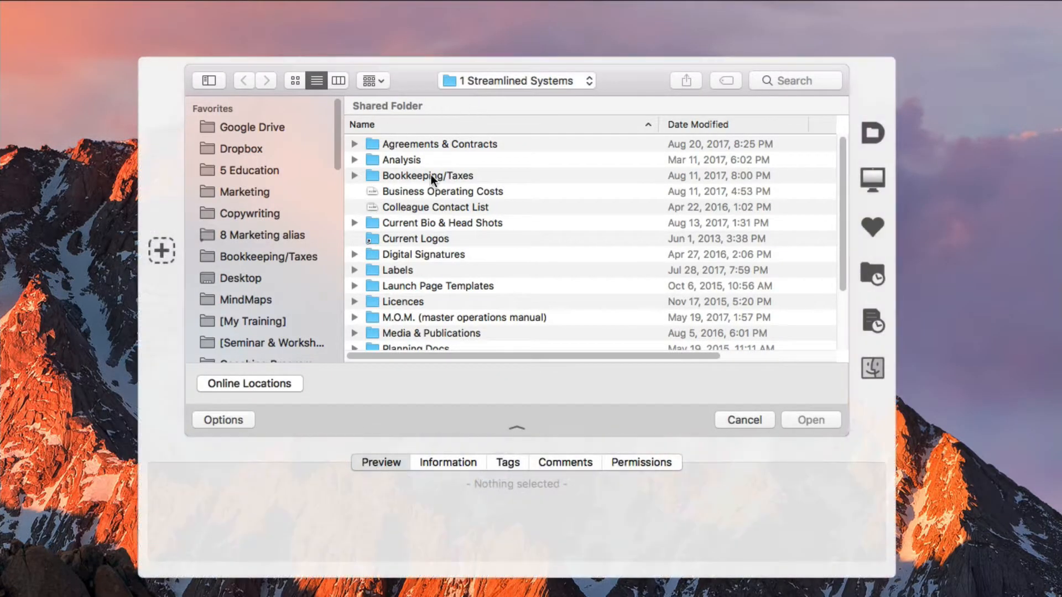
# - Open bucket_export_EI_Augpt2_2017.csv from the recent List Hygiene folder
pyautogui.click(422, 191)
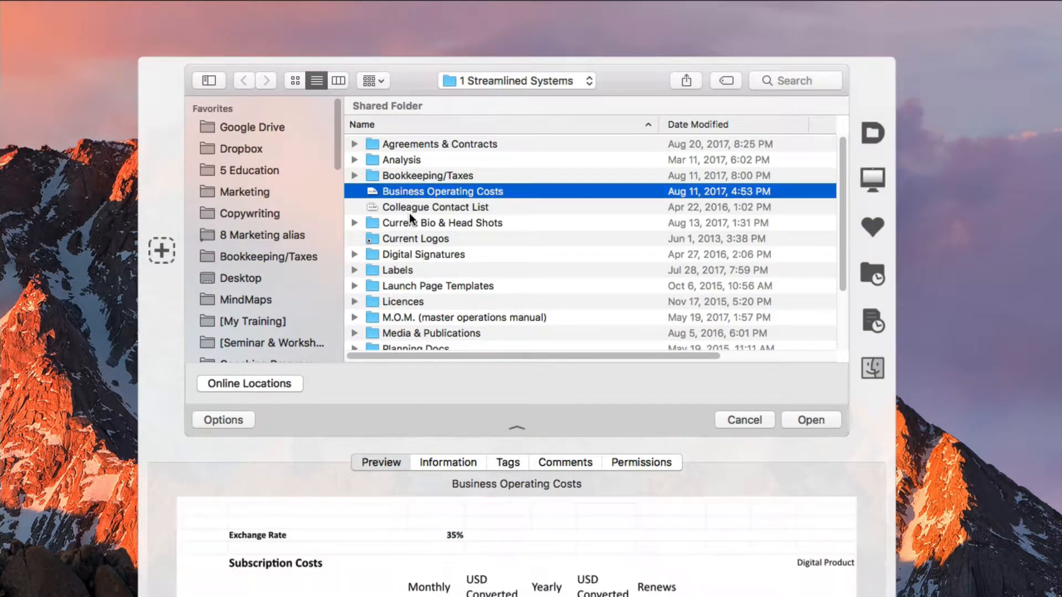
pyautogui.click(872, 275)
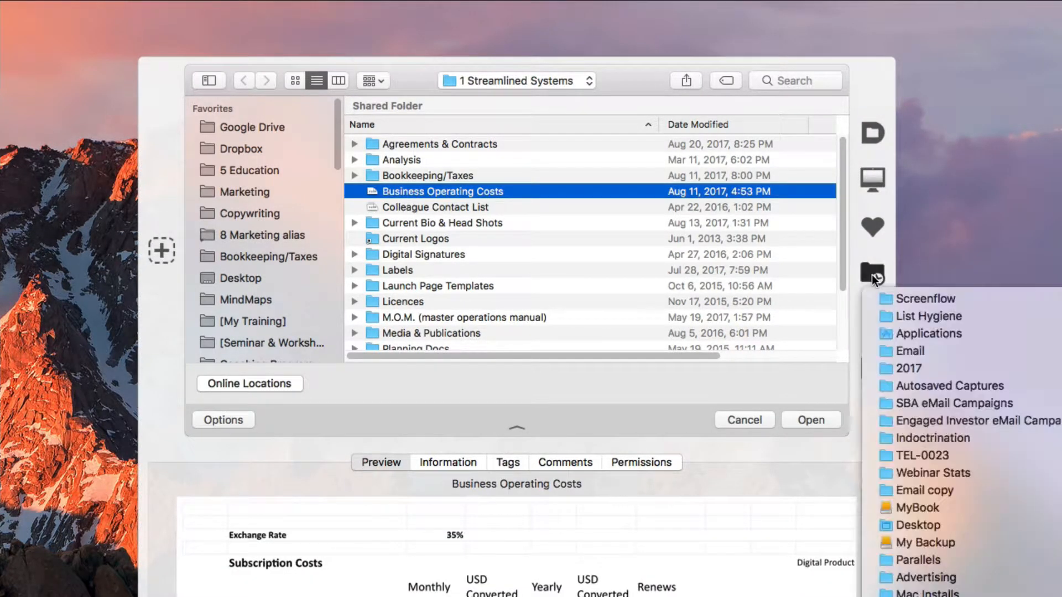
pyautogui.click(901, 319)
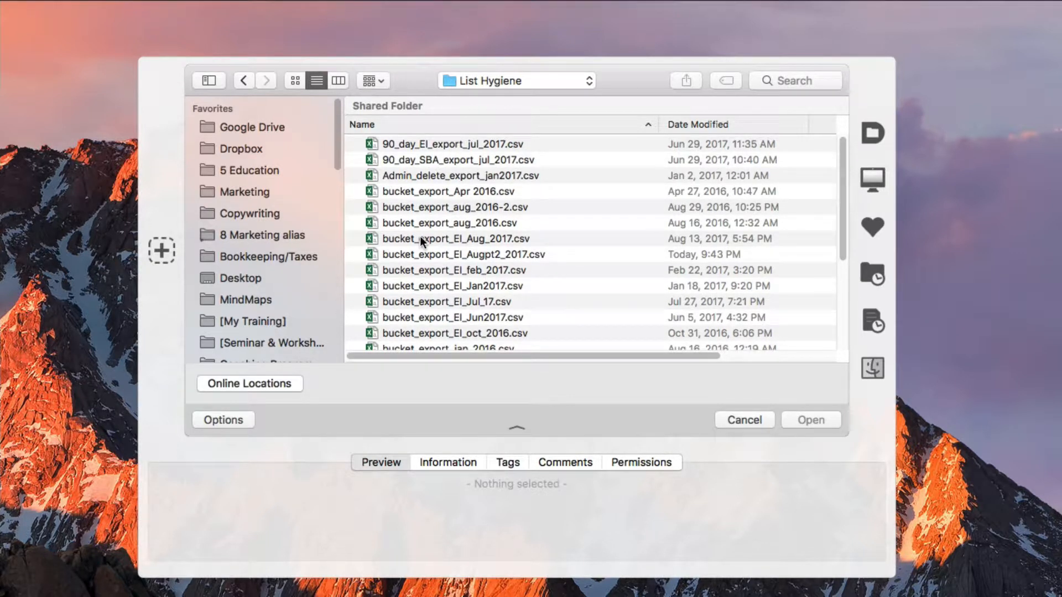
pyautogui.click(471, 254)
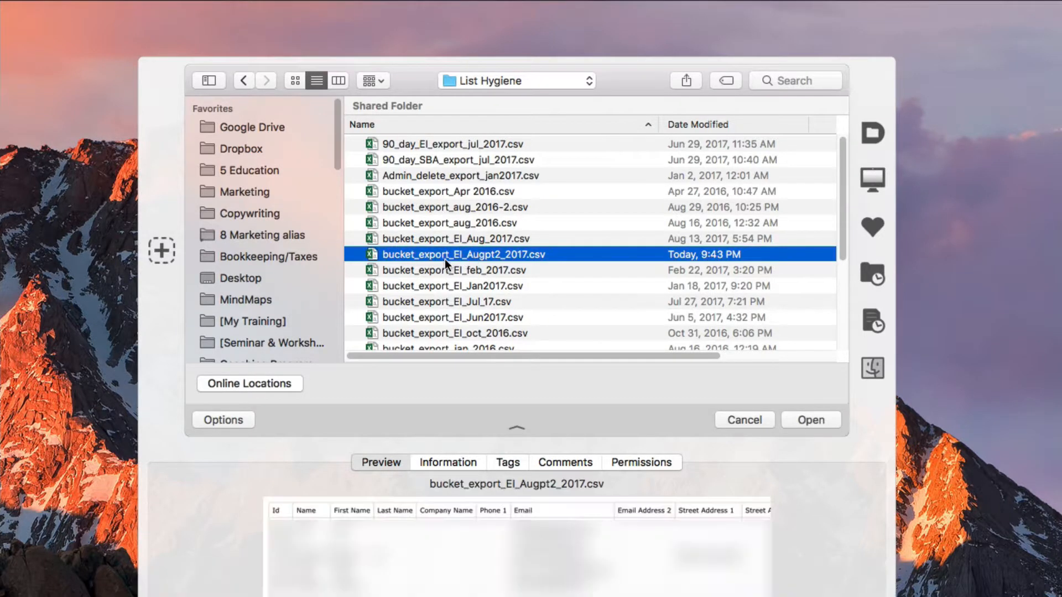
pyautogui.click(810, 420)
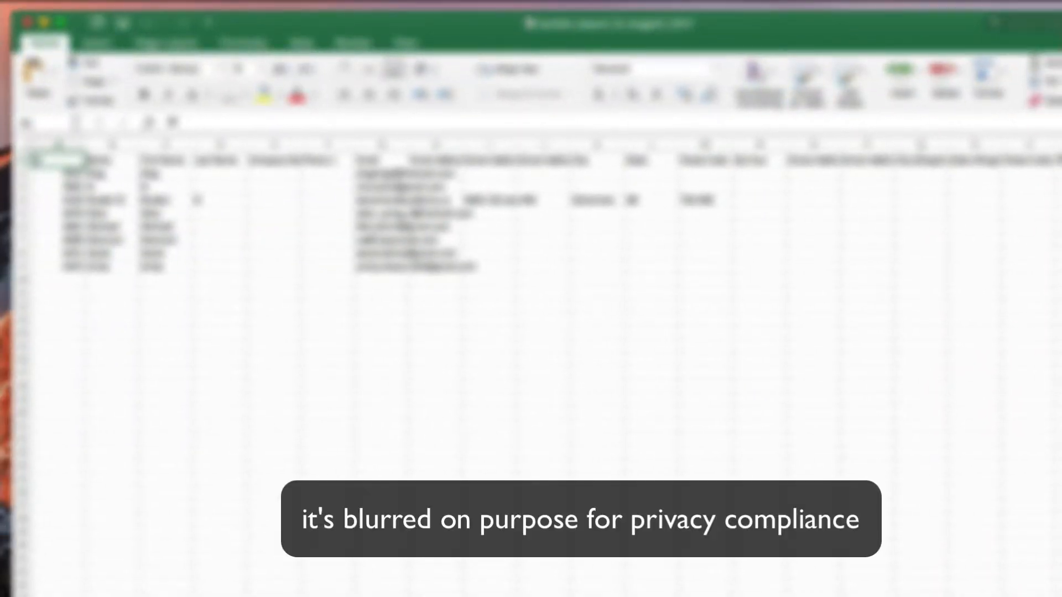
# - Resize the spreadsheet window to fit the screen and highlight the contact rows below the header to examine the exported contacts
pyautogui.moveTo(1061, 596); pyautogui.dragTo(1028, 582)
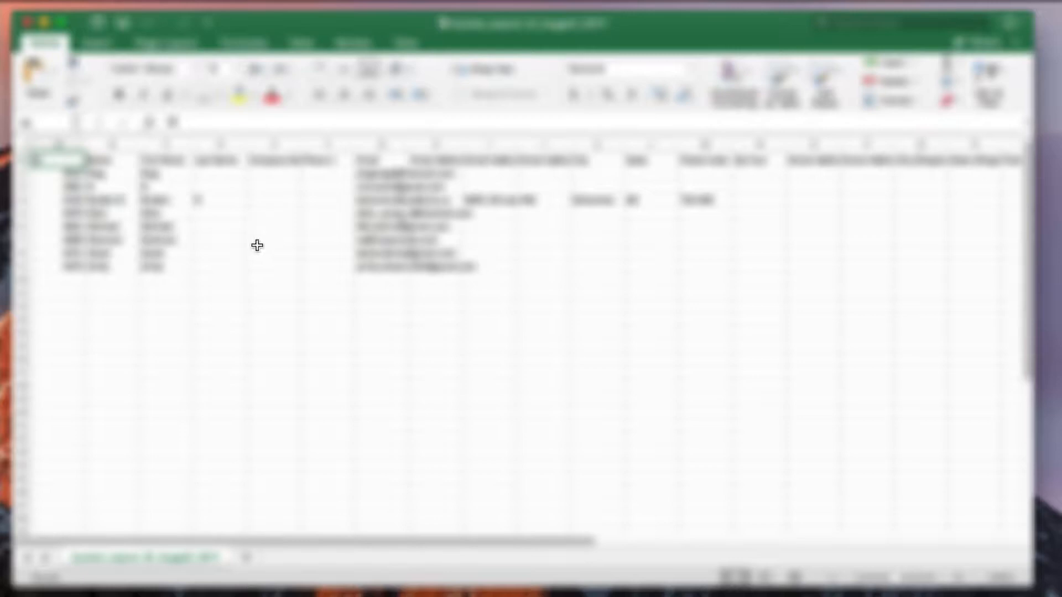
pyautogui.moveTo(415, 537)
pyautogui.mouseDown()
pyautogui.moveTo(896, 547)
pyautogui.moveTo(398, 544)
pyautogui.mouseUp()
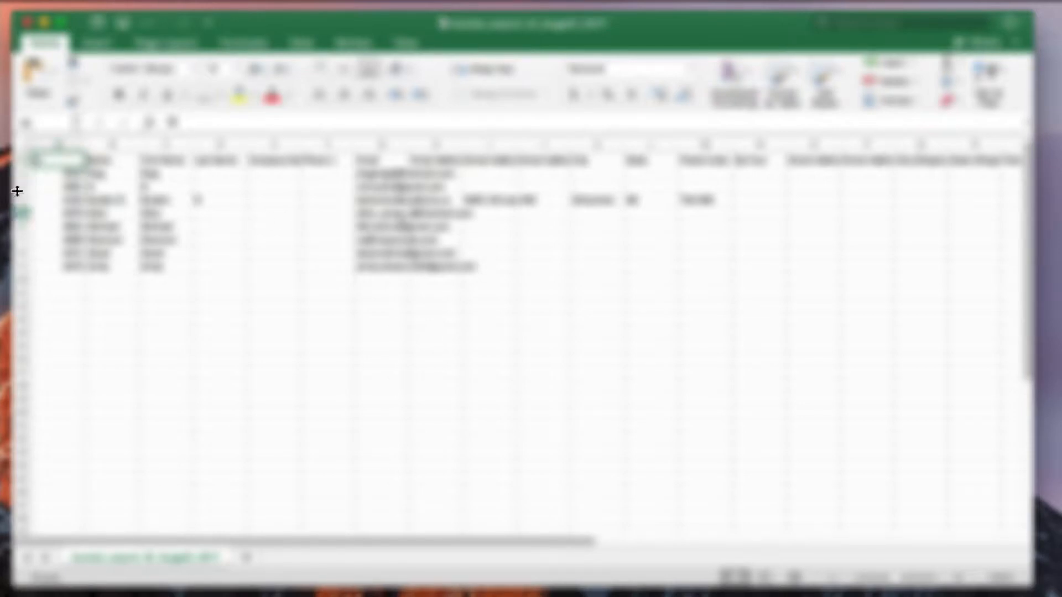
pyautogui.moveTo(23, 175); pyautogui.dragTo(23, 264)
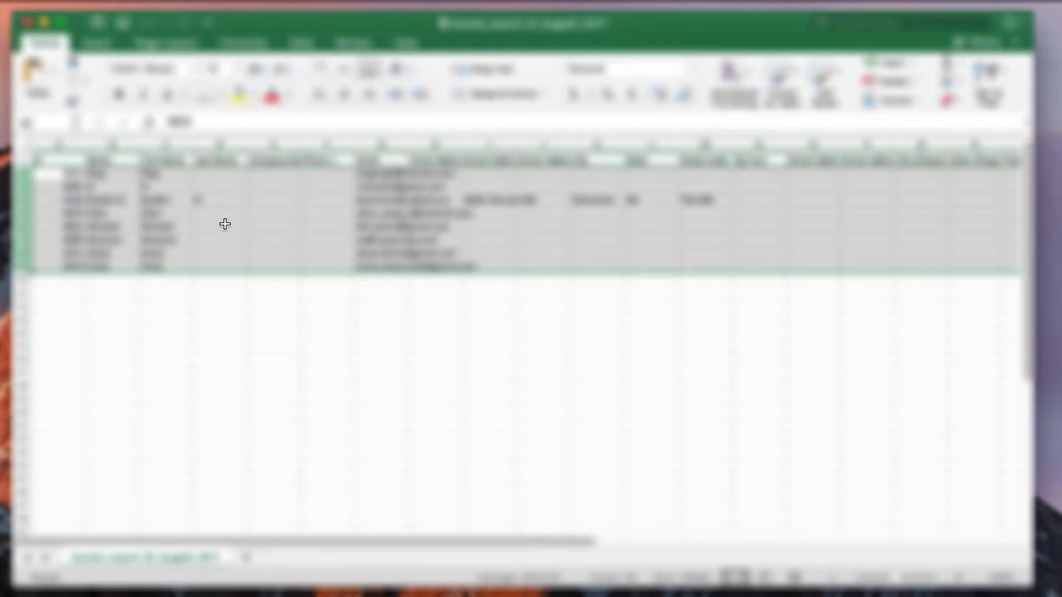
pyautogui.click(293, 305)
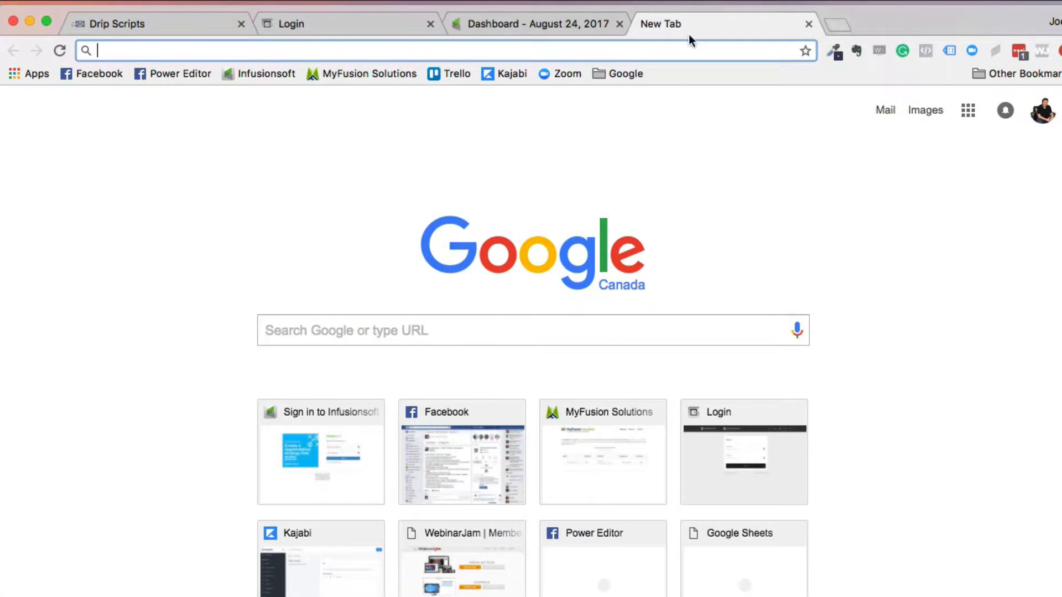
# - In the browser, search the LastPass vault for "mailc" and launch the saved MailChimp login
pyautogui.click(1010, 58)
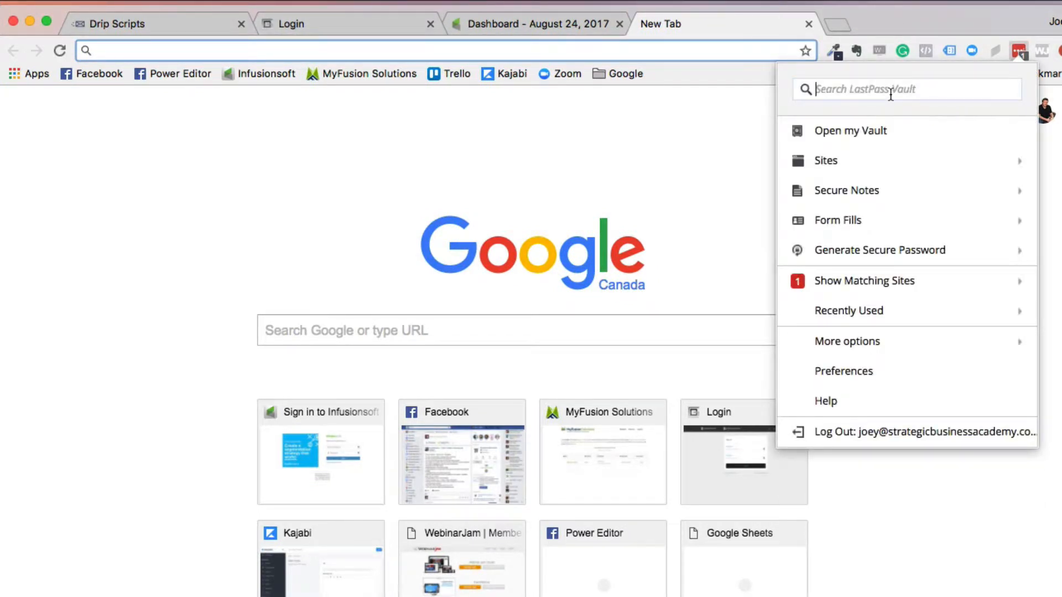
pyautogui.write('mailc')
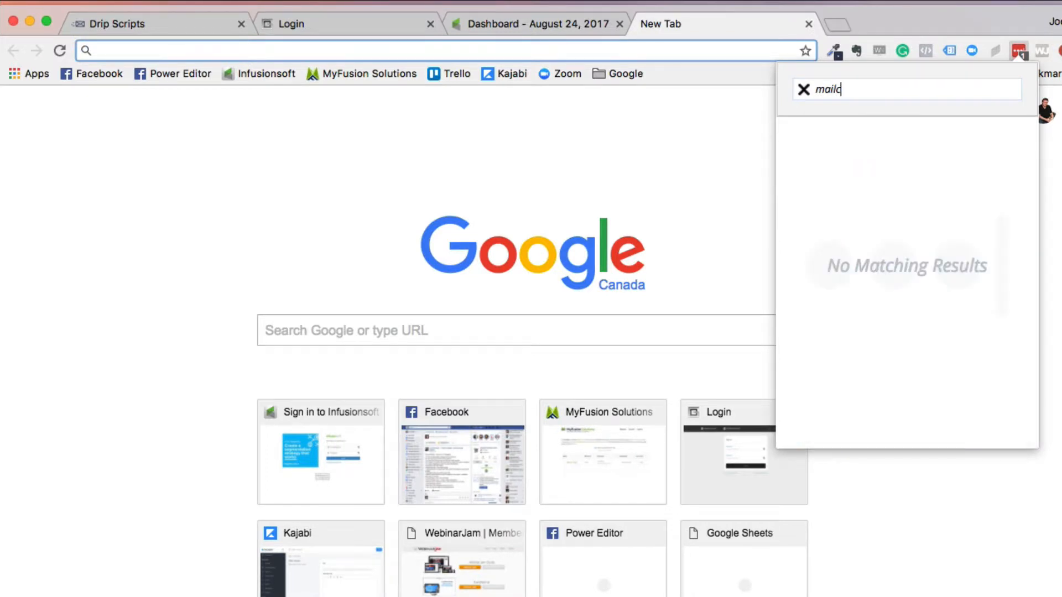
pyautogui.click(829, 141)
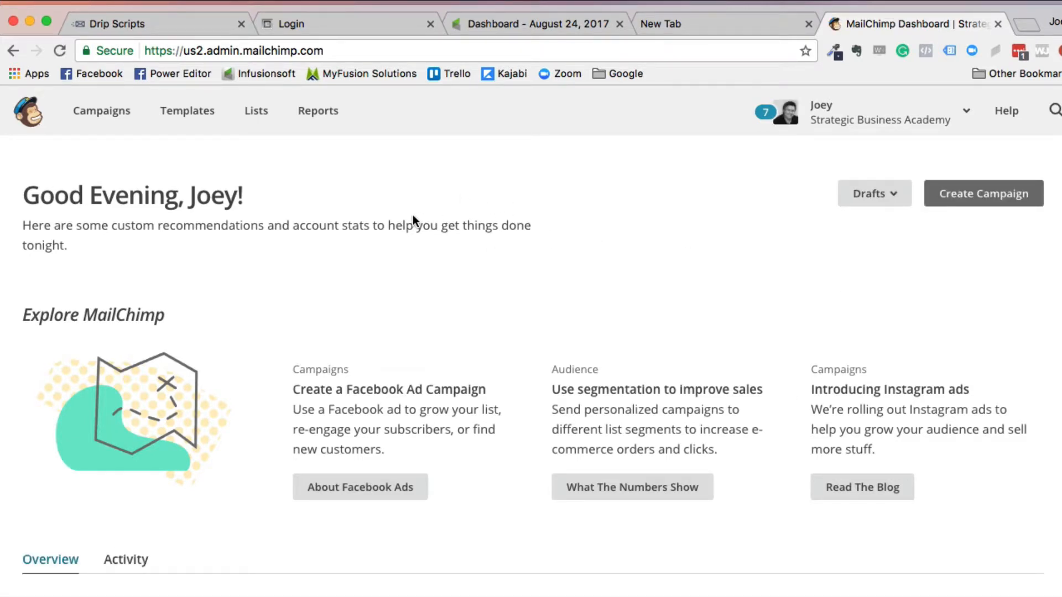
# - Open the InfusionSoft EI Import list from the account's subscriber lists
pyautogui.click(260, 116)
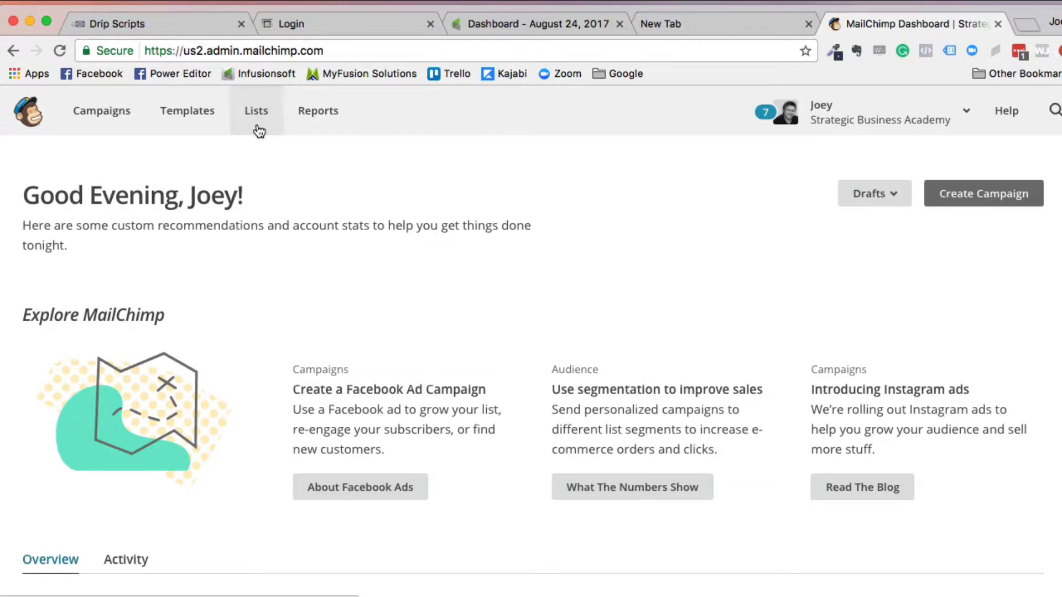
pyautogui.click(259, 118)
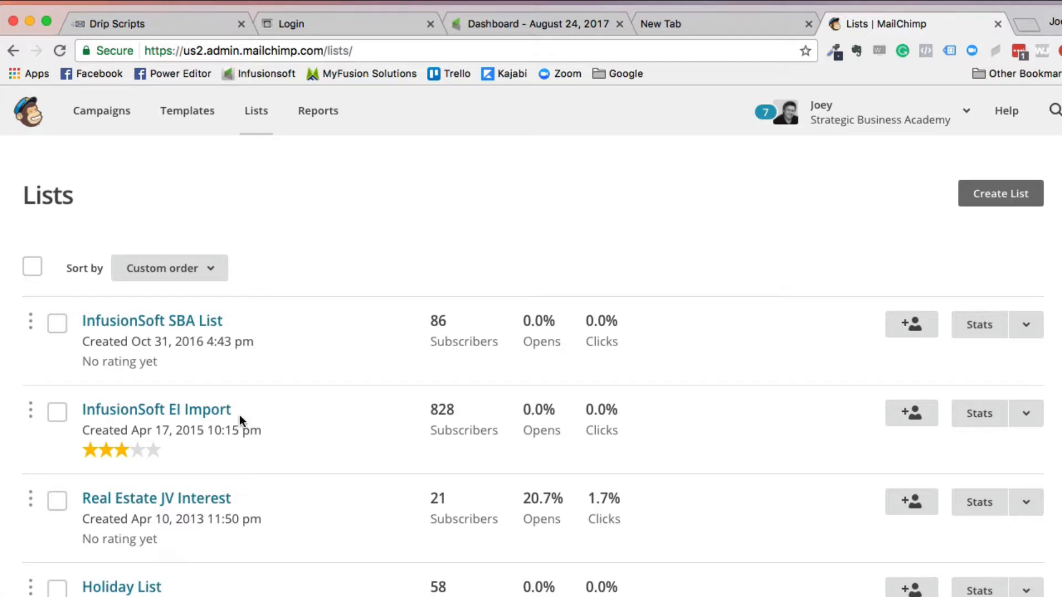
pyautogui.click(181, 417)
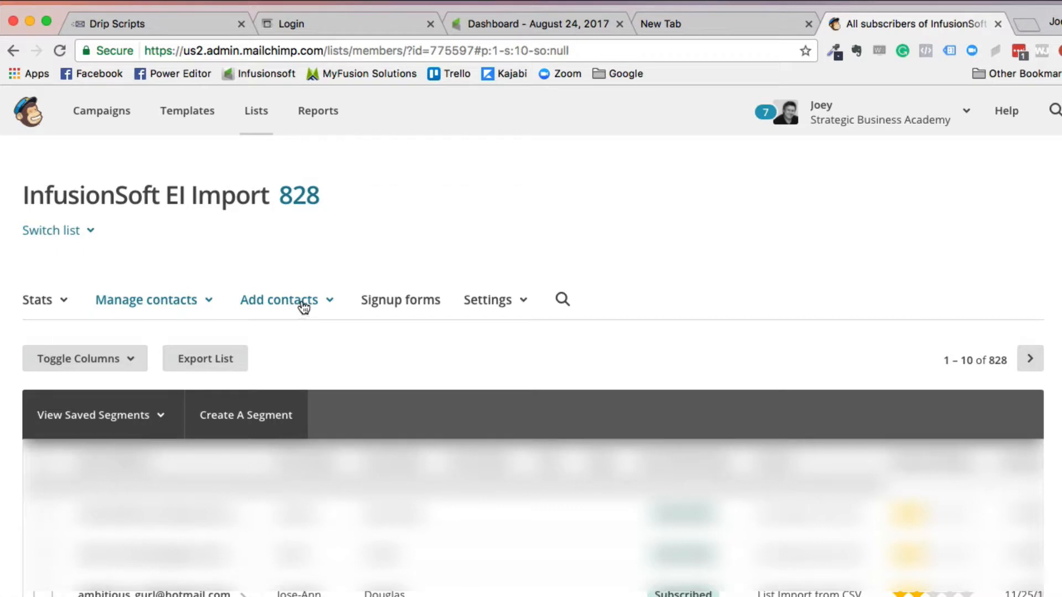
# - Start a contact import into the list, using the settings from the last import
pyautogui.click(304, 307)
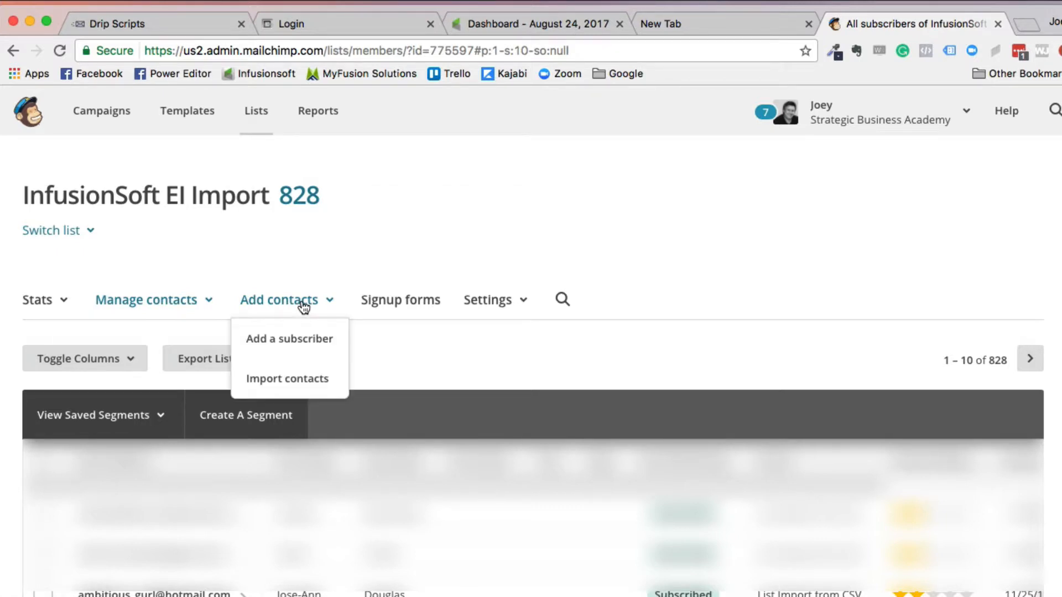
pyautogui.click(286, 379)
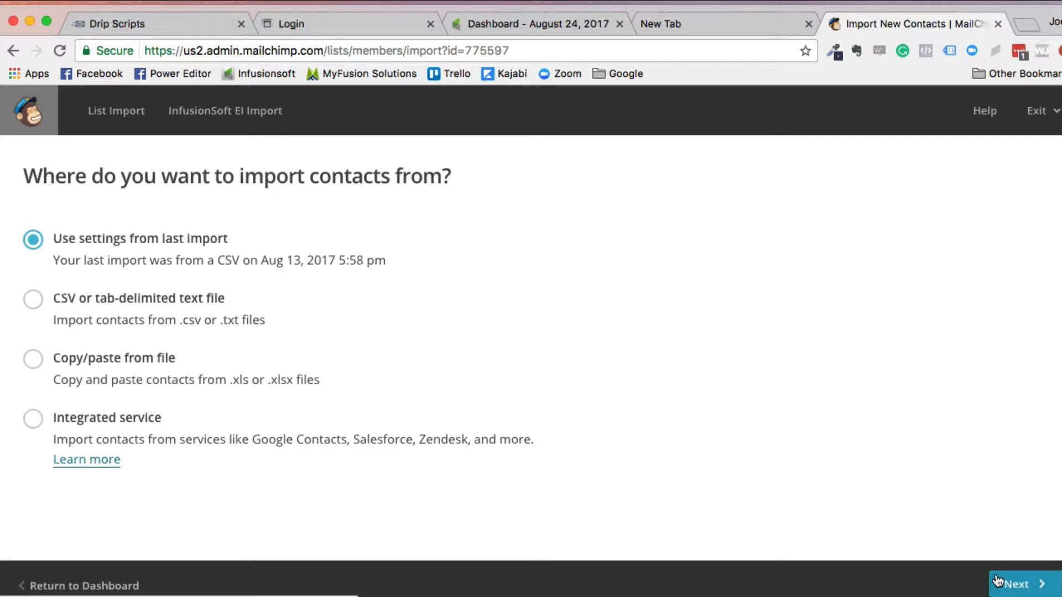
pyautogui.click(1013, 589)
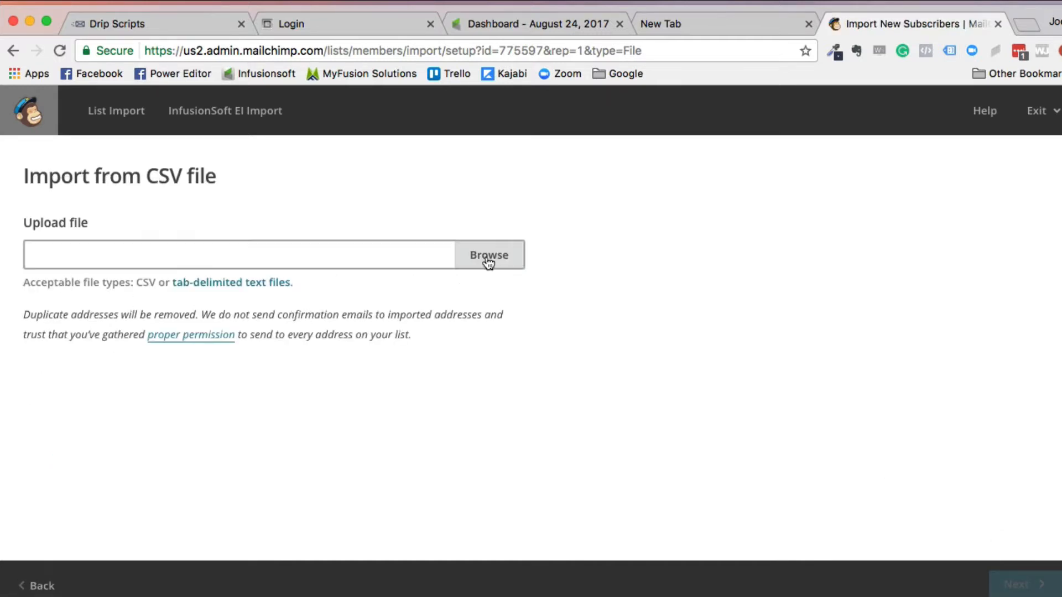
# - Upload bucket_export_EI_Augpt2_2017.csv from the List Hygiene folder and agree to continue the import despite the plan limit
pyautogui.click(489, 260)
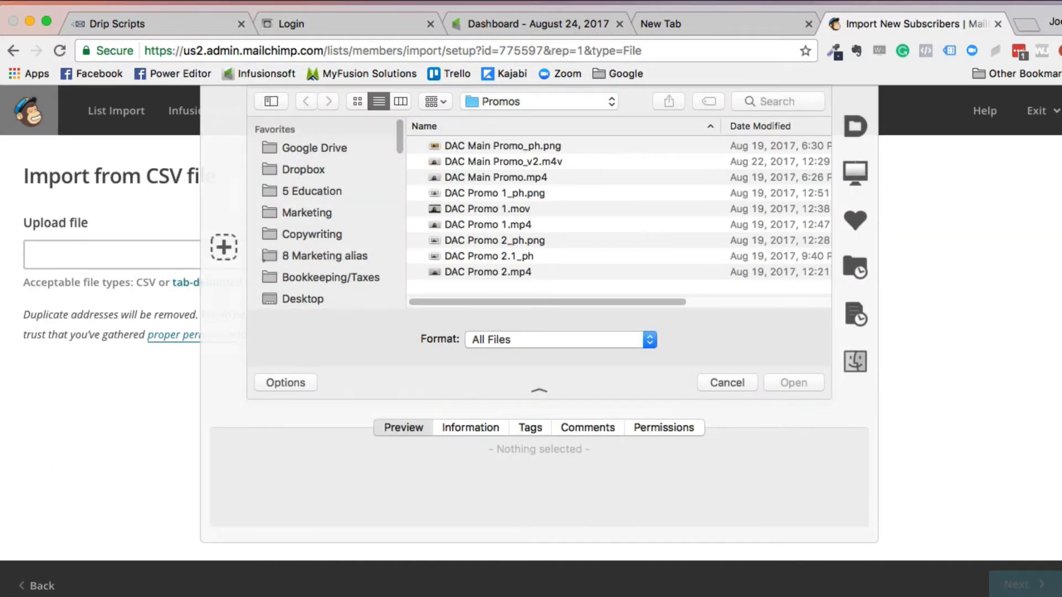
pyautogui.click(855, 266)
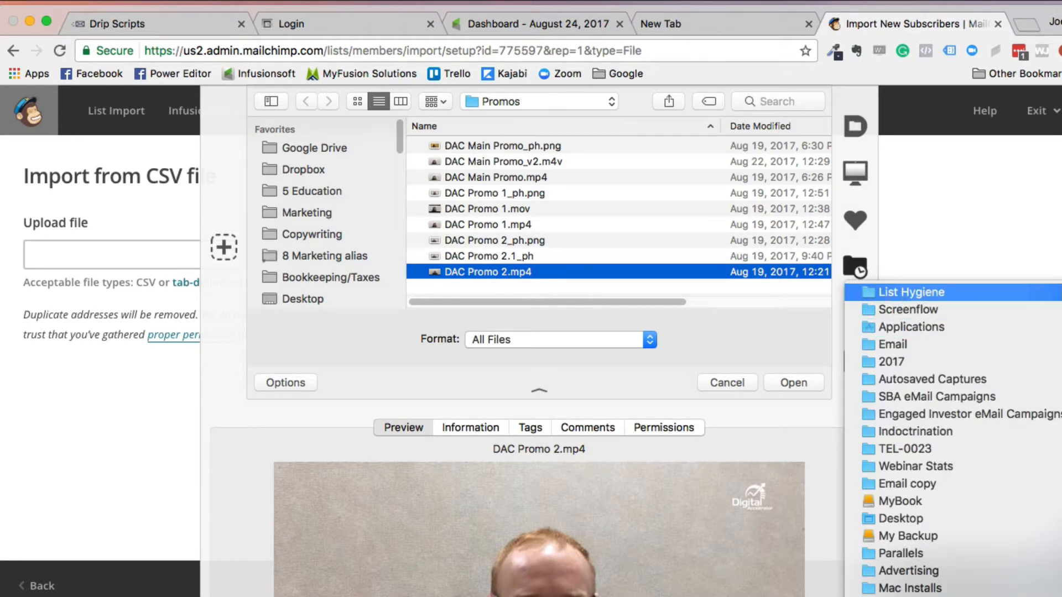
pyautogui.click(907, 293)
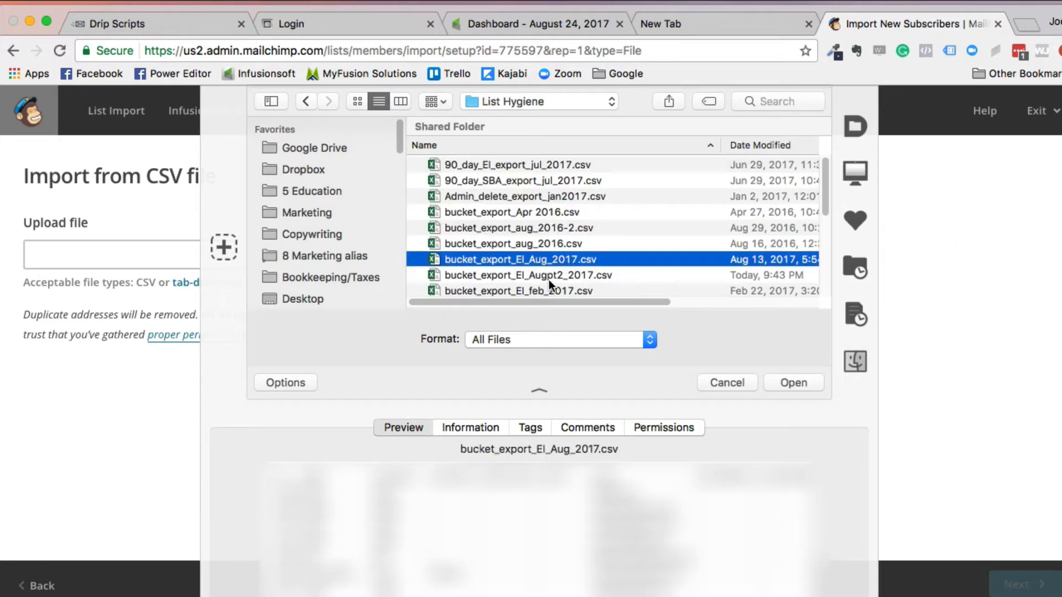
pyautogui.click(546, 275)
pyautogui.click(796, 381)
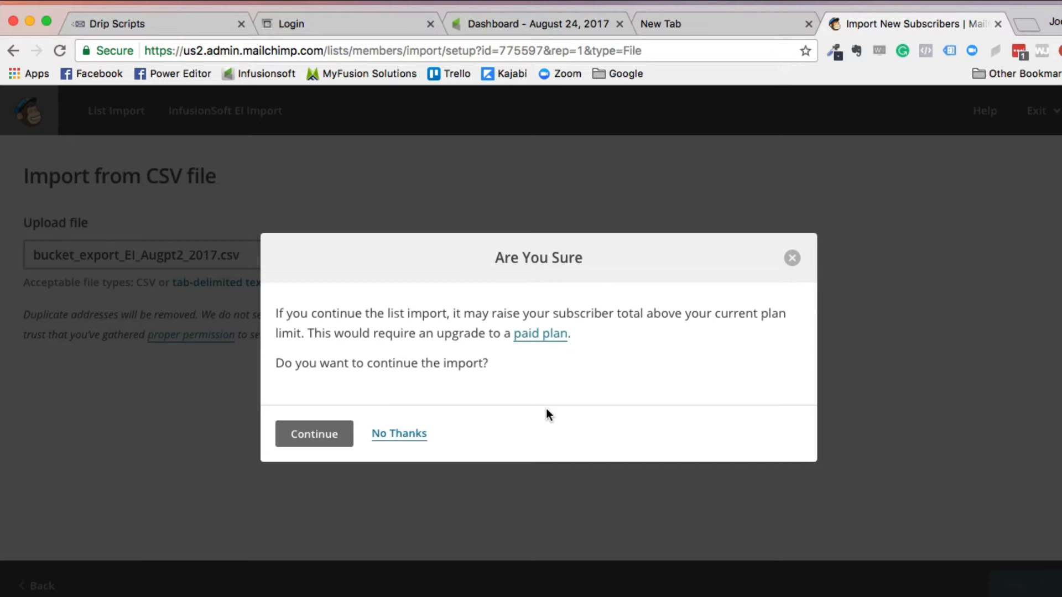
pyautogui.click(311, 437)
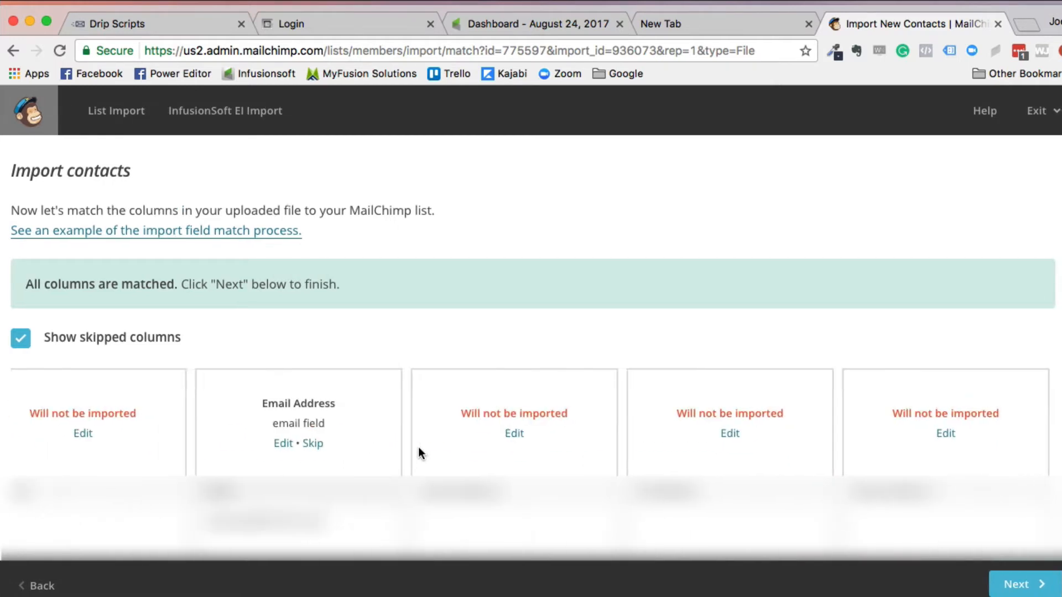
# - Examine how the file's columns are matched to list fields, including First Name, Last Name, Email Address, City and the skipped columns
pyautogui.hscroll(12, 299, 460)
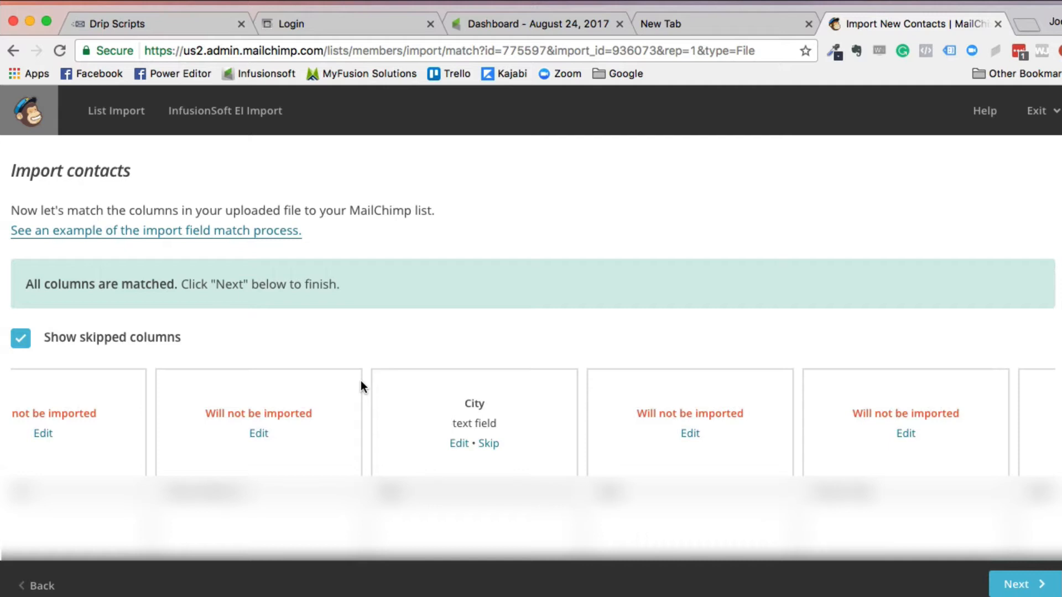
pyautogui.hscroll(-10, 360, 381)
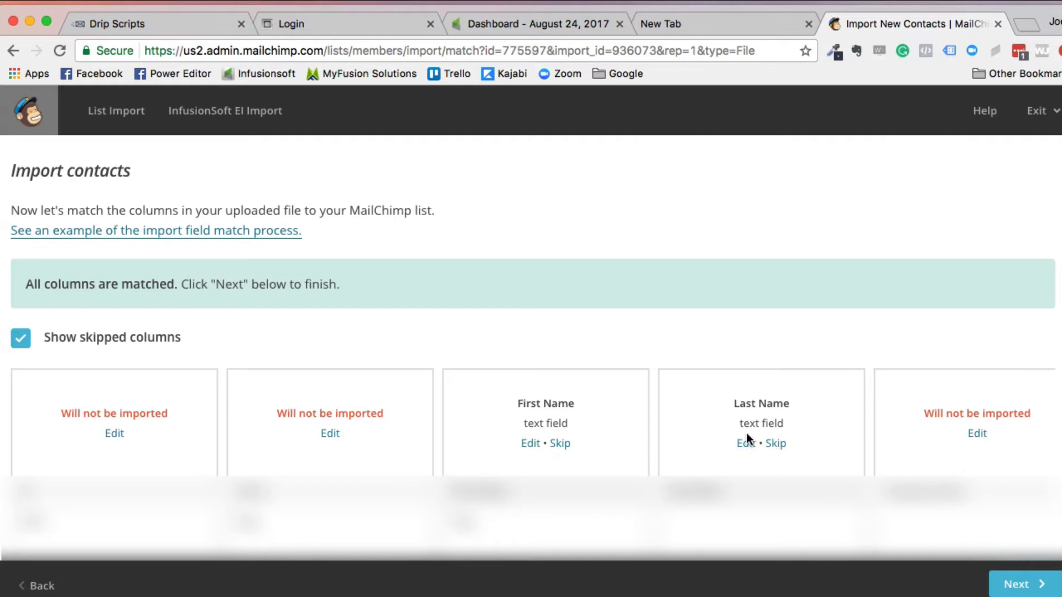
pyautogui.hscroll(6, 684, 420)
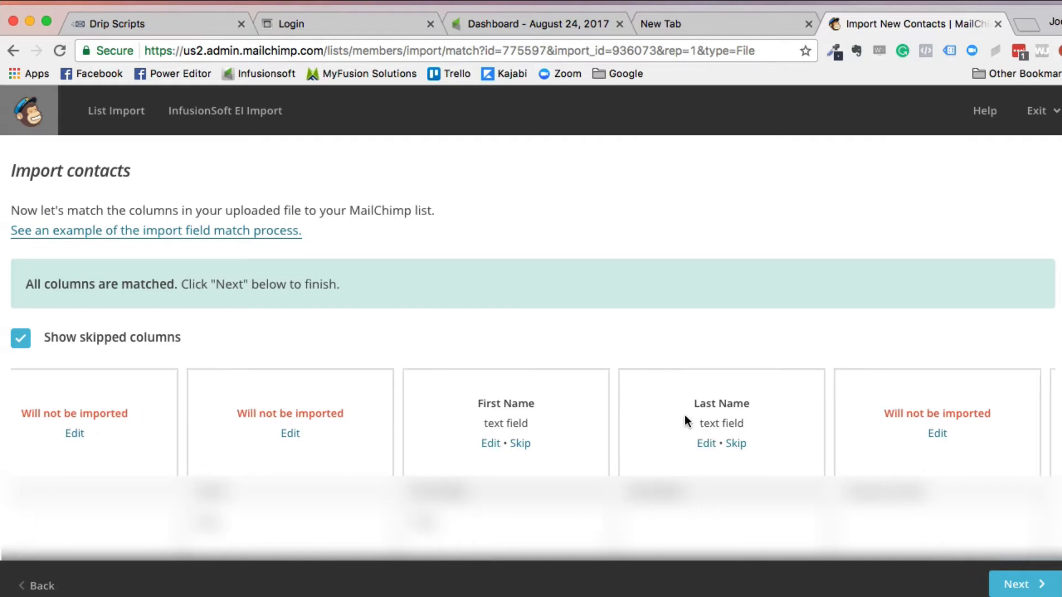
pyautogui.hscroll(8, 685, 415)
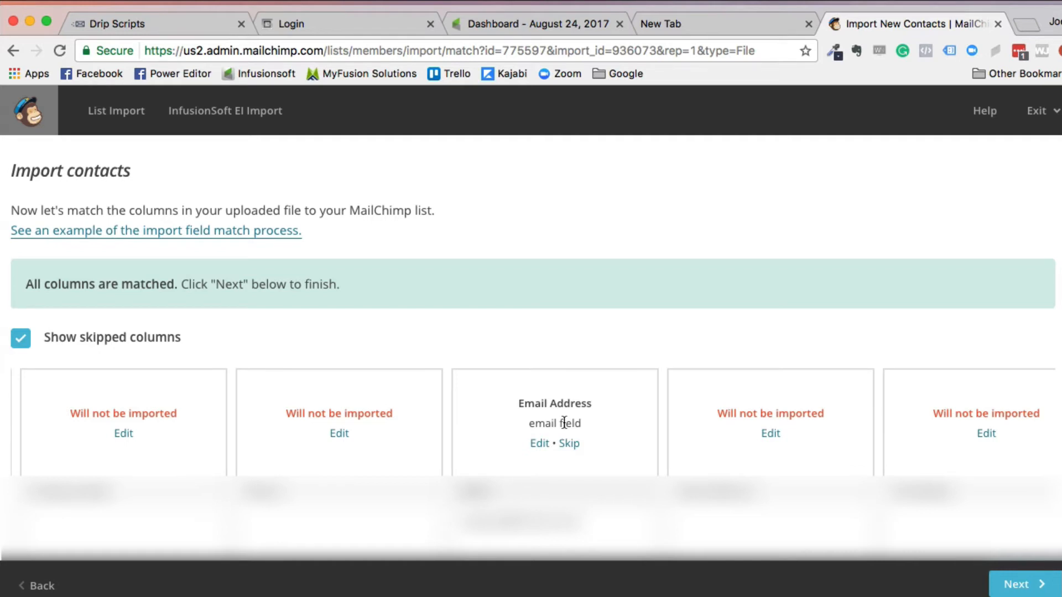
pyautogui.hscroll(10, 564, 423)
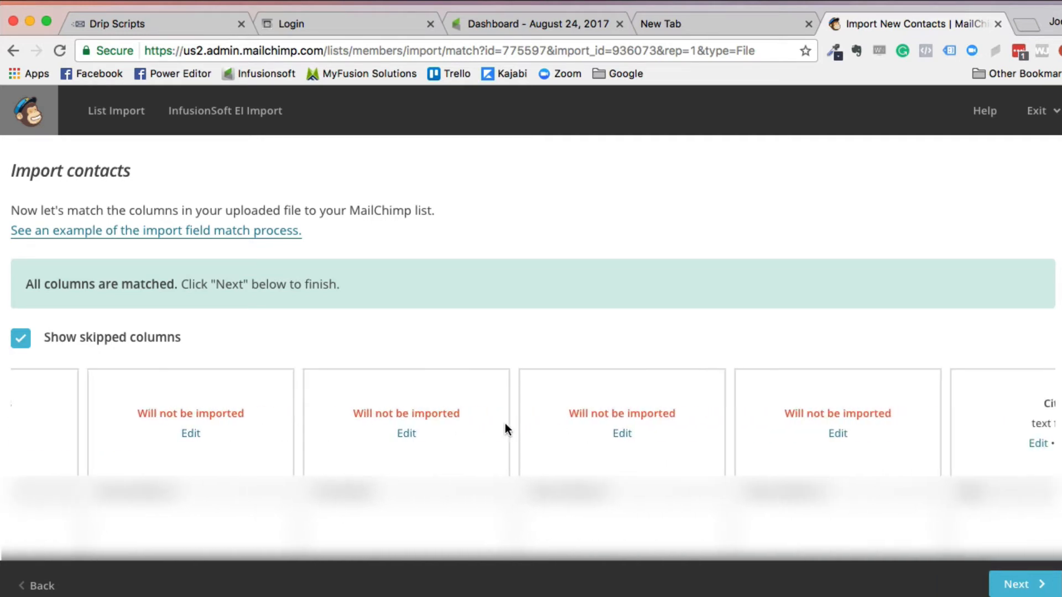
pyautogui.hscroll(6, 788, 447)
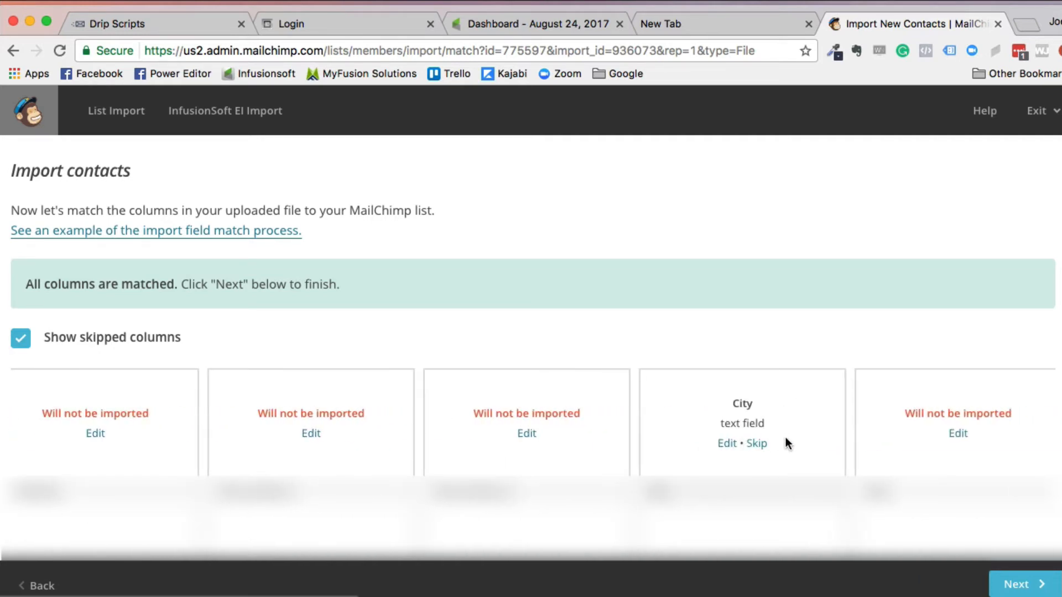
pyautogui.hscroll(11, 752, 439)
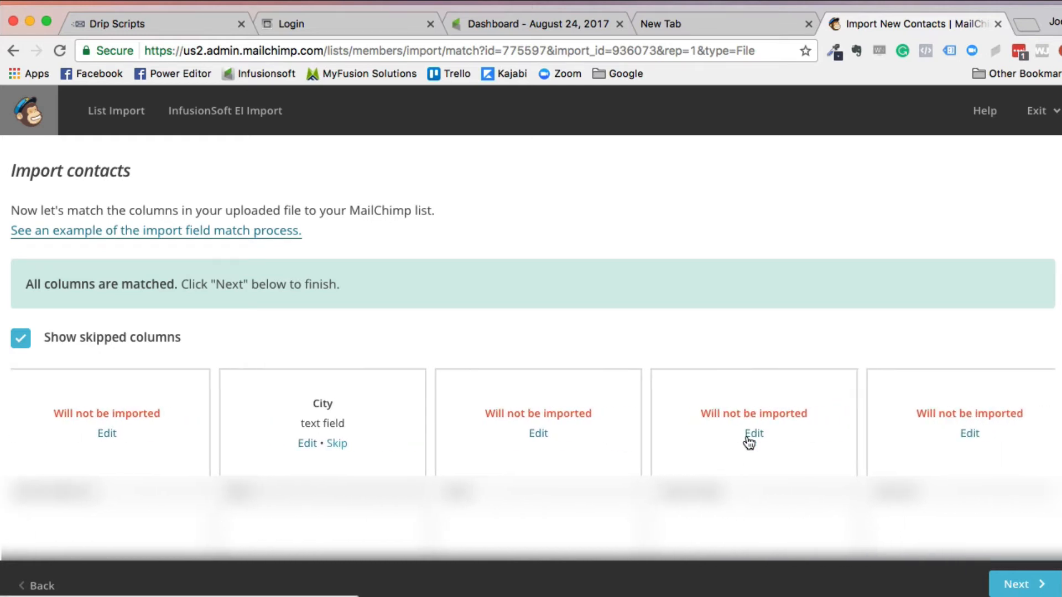
pyautogui.hscroll(9, 737, 433)
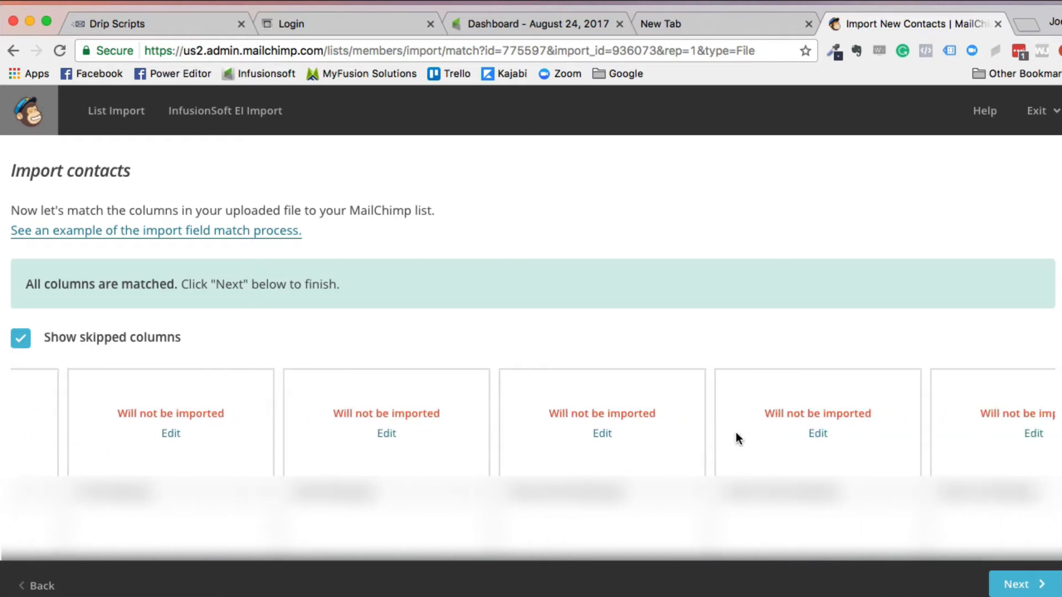
pyautogui.hscroll(2, 736, 433)
pyautogui.hscroll(5, 733, 432)
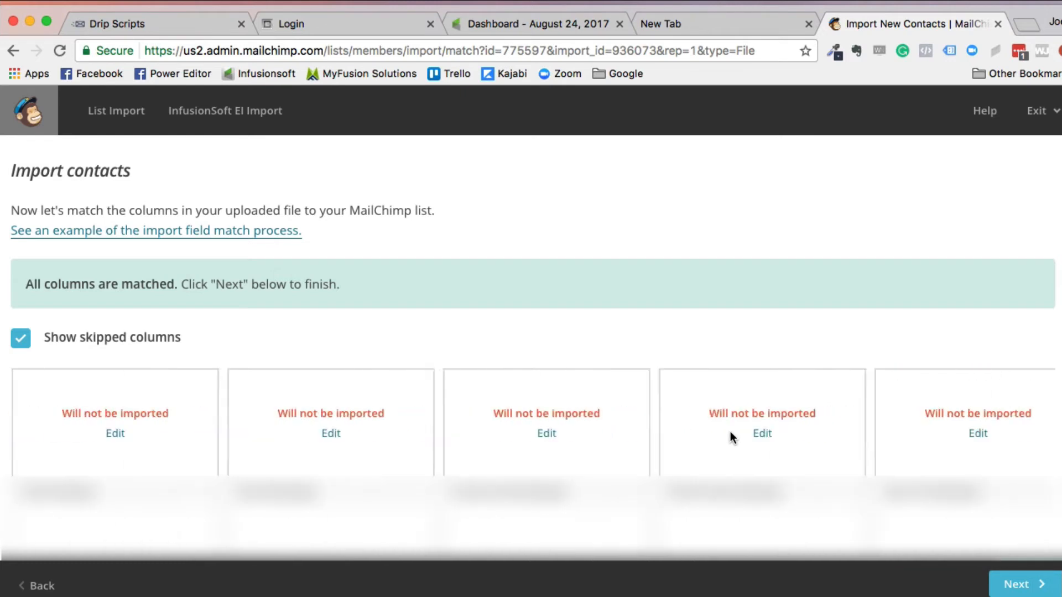
pyautogui.hscroll(-12, 730, 436)
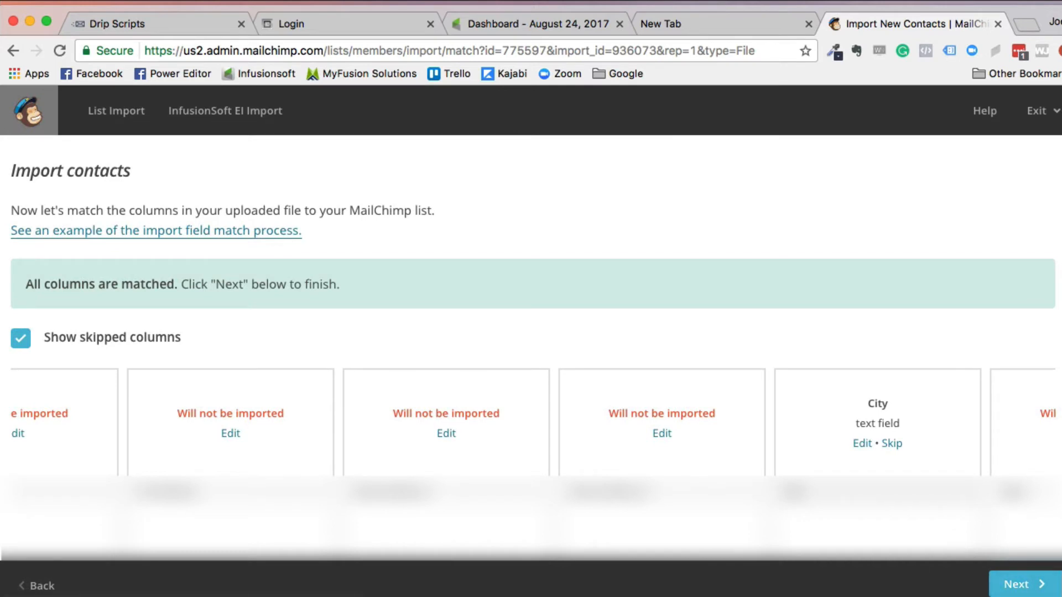
# - Accept the column matching and import the contacts as Subscribed, with auto-update of the existing list enabled
pyautogui.click(1020, 586)
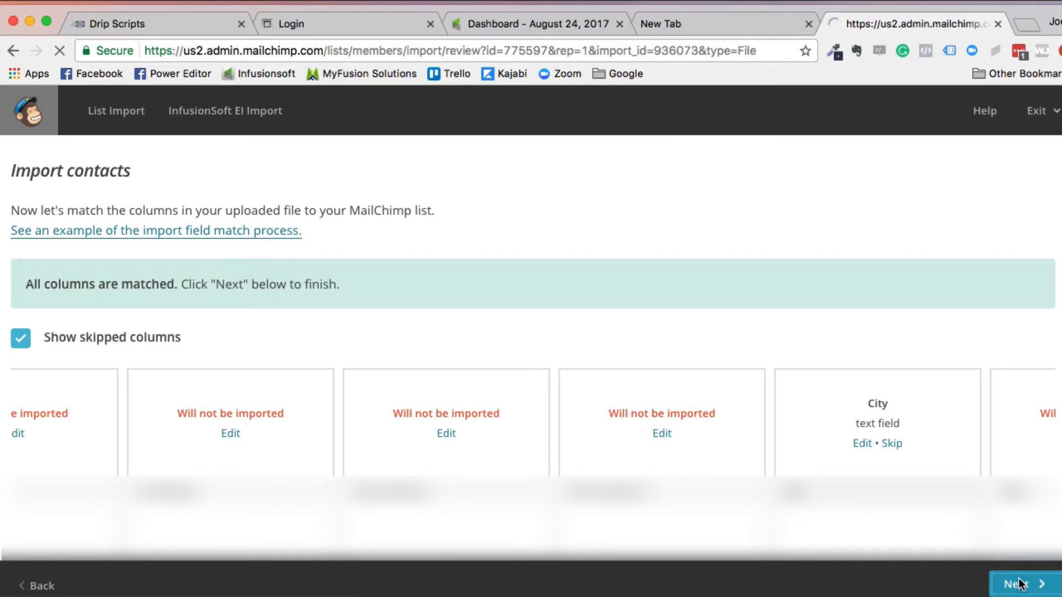
pyautogui.scroll(-3, 506, 400)
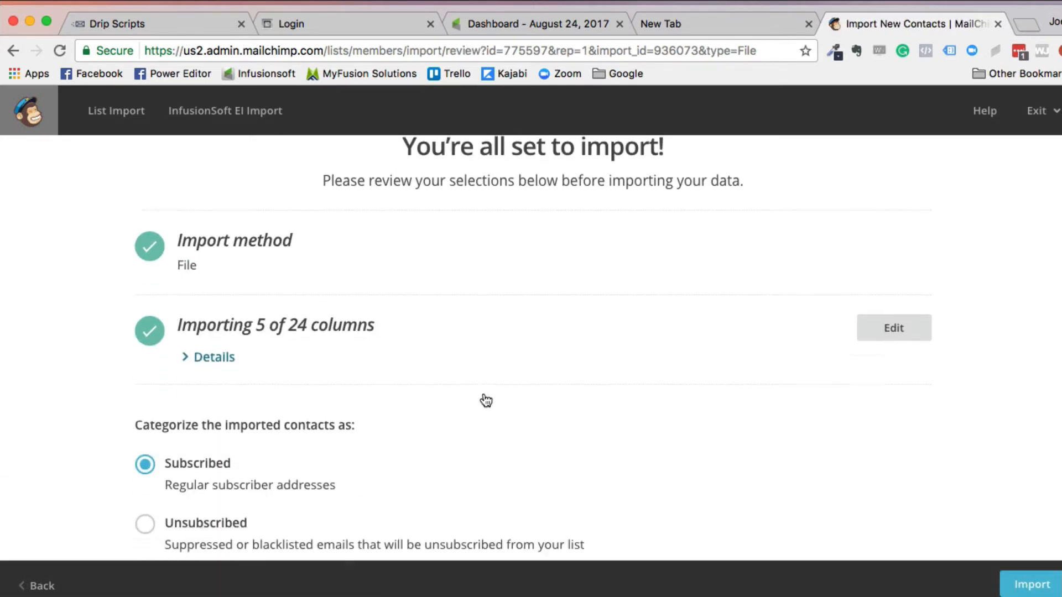
pyautogui.scroll(3, 356, 366)
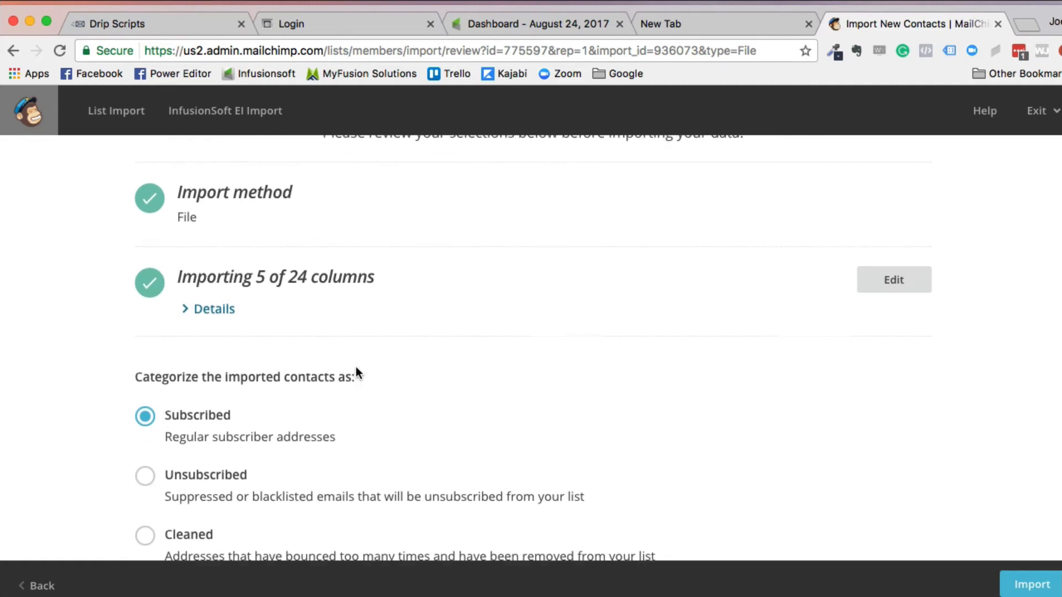
pyautogui.scroll(-5, 404, 364)
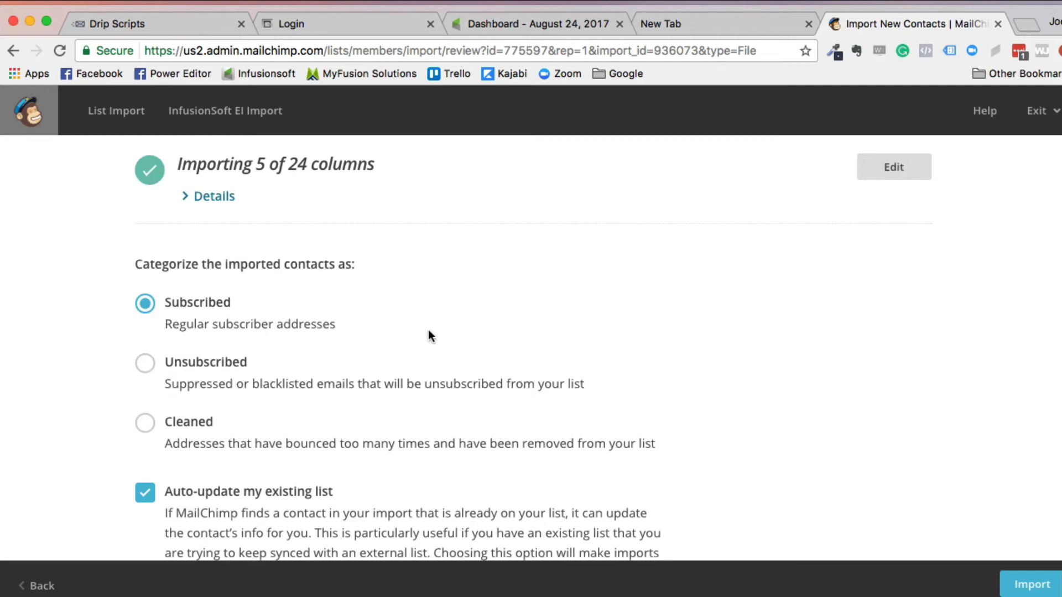
pyautogui.scroll(5, 367, 383)
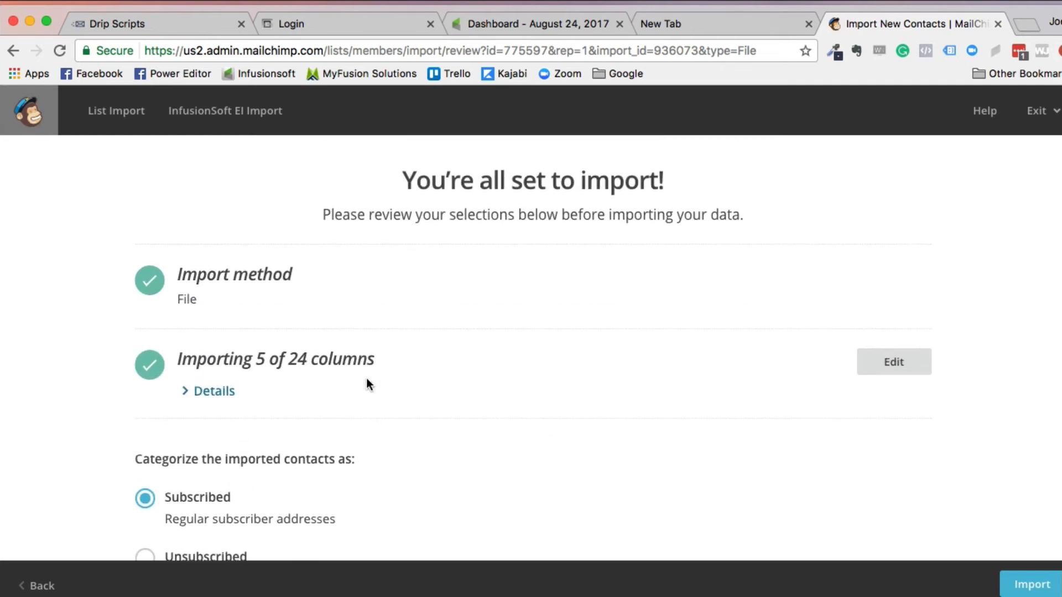
pyautogui.scroll(-6, 368, 382)
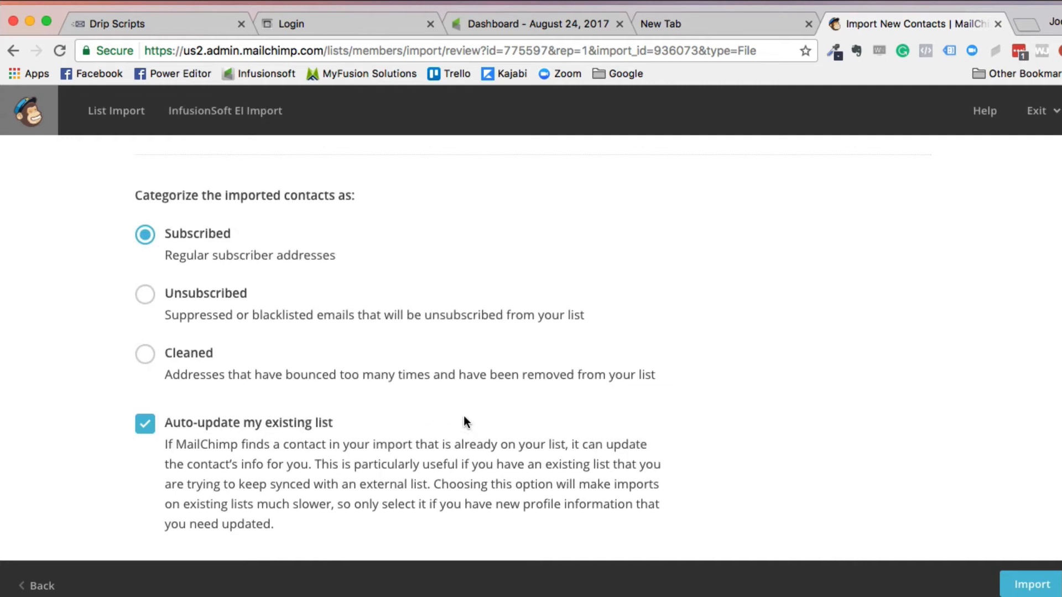
pyautogui.scroll(-2, 841, 406)
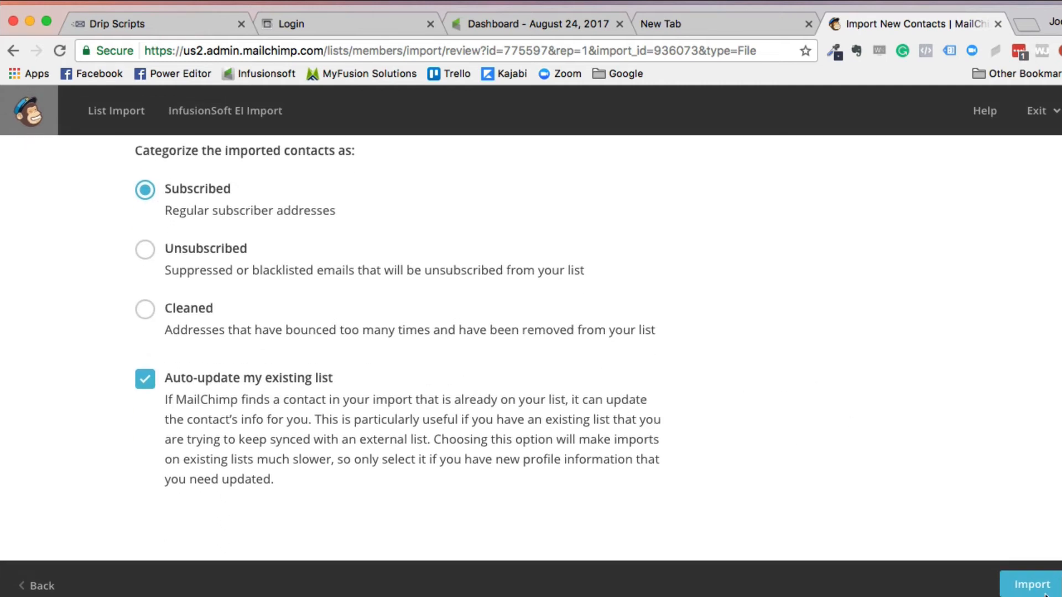
pyautogui.click(1045, 594)
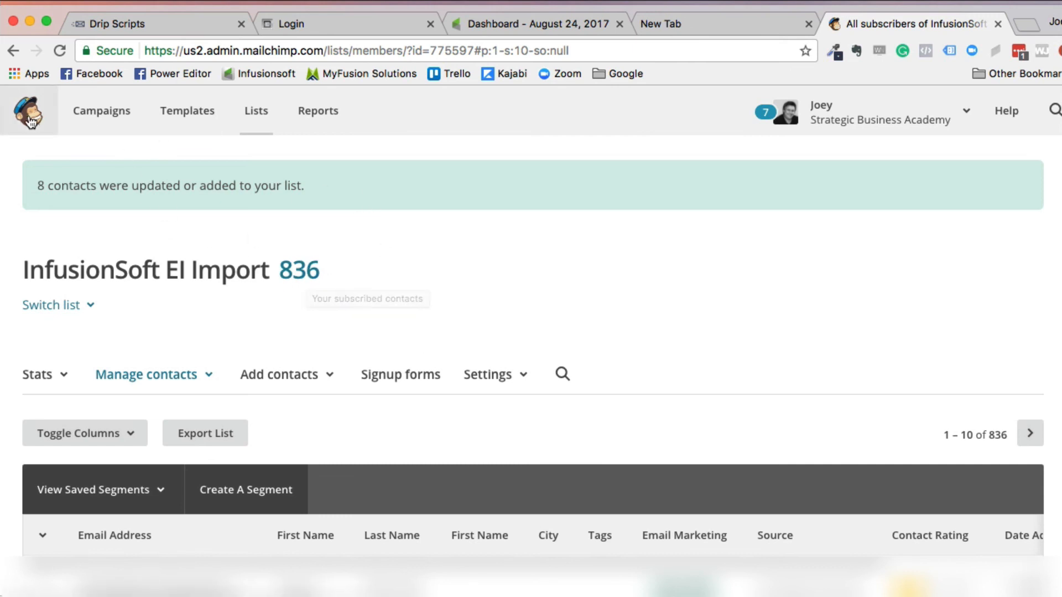
# - Log out of the MailChimp account
pyautogui.click(950, 112)
pyautogui.click(784, 369)
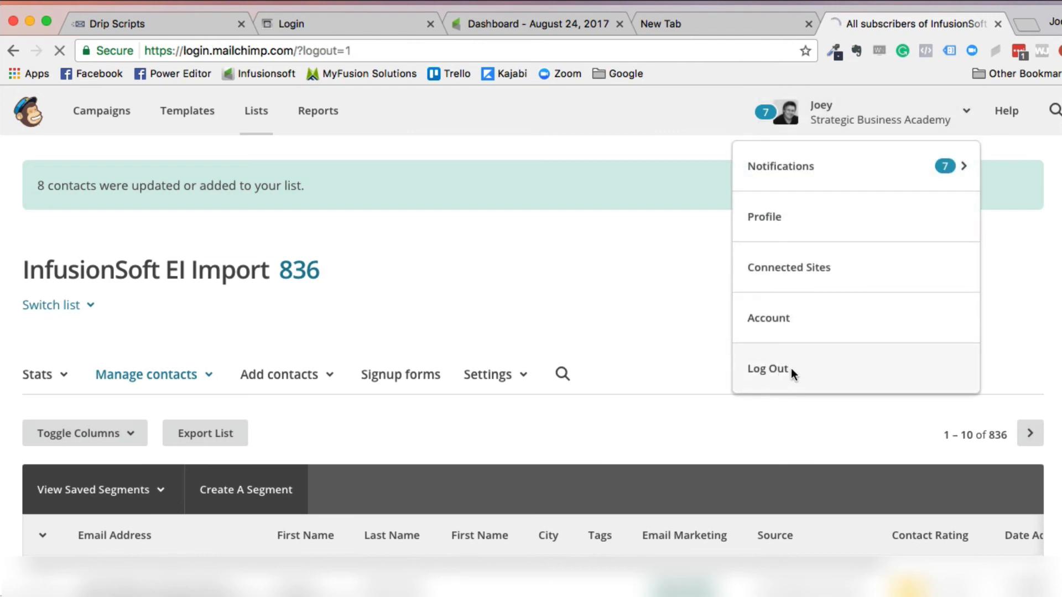